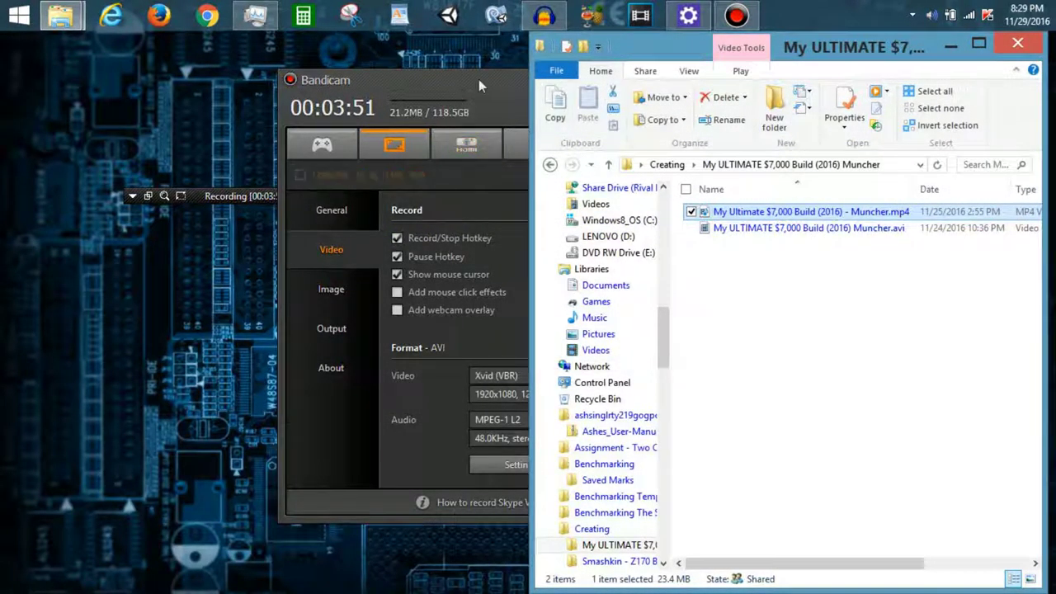
Step: Move the running Bandicam recorder window up and to the left
drag(428, 139, 190, 83)
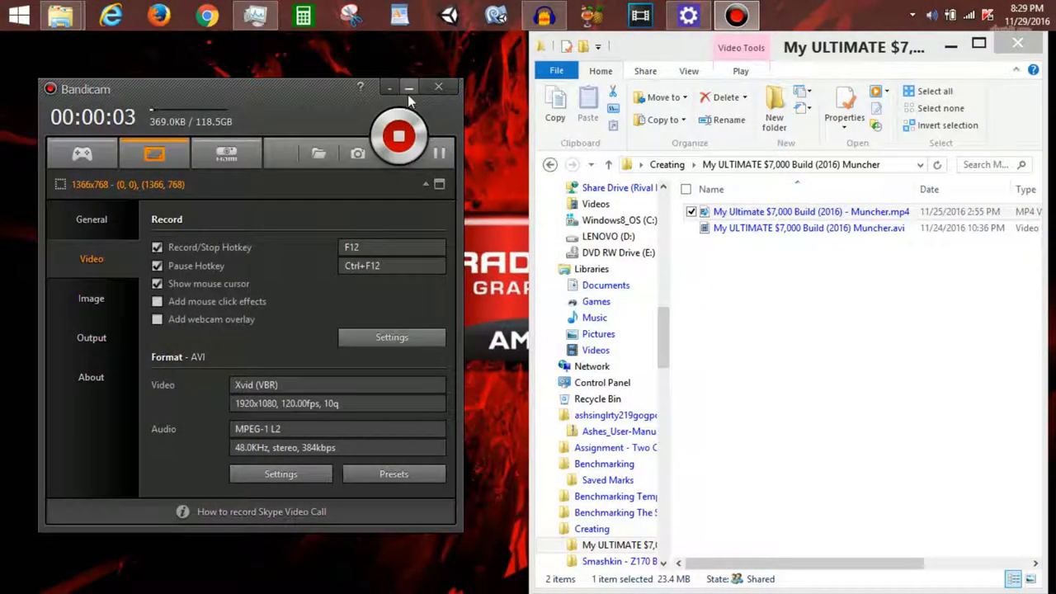
Step: Minimize Bandicam to its compact recording bar, revealing the Audacity narration waveform
click(408, 88)
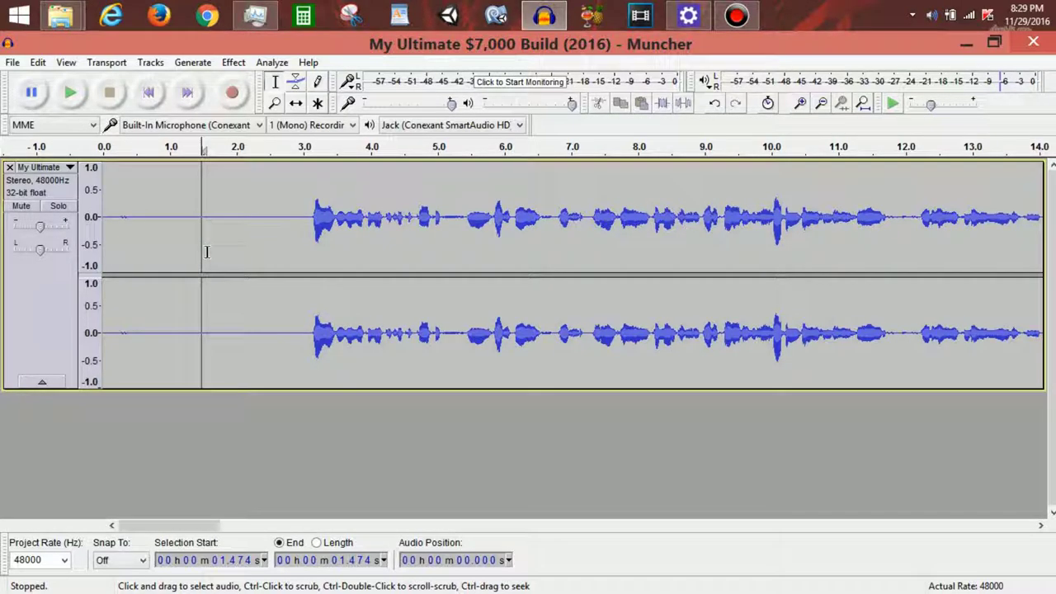
key(space)
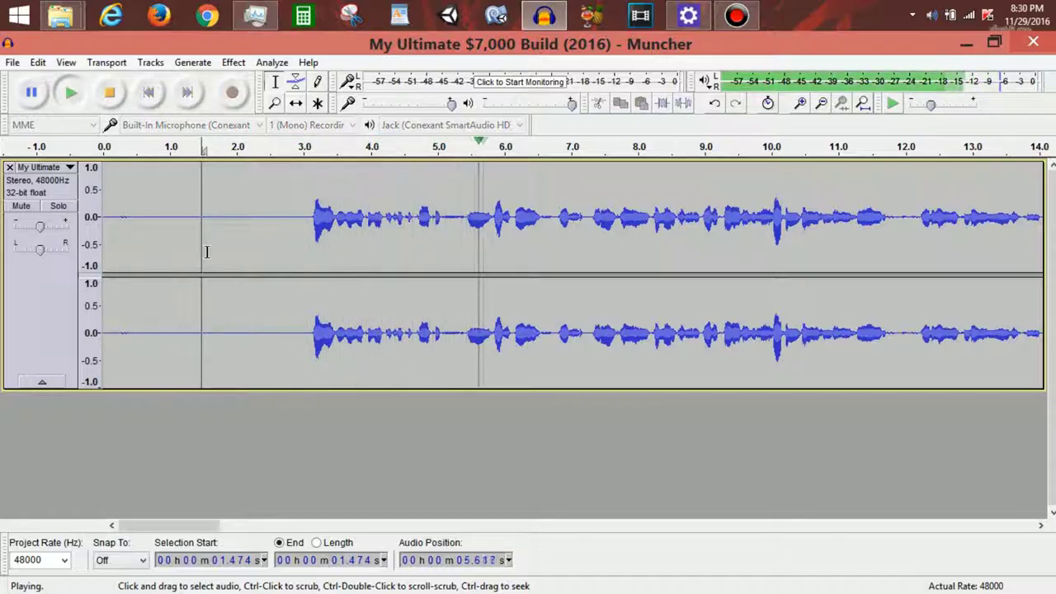
key(space)
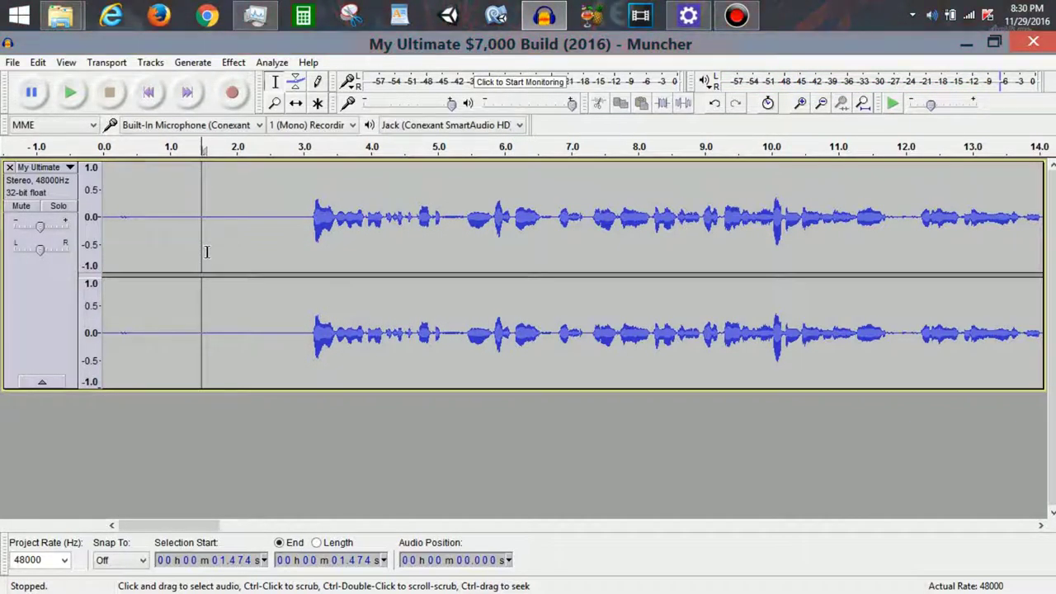
click(121, 228)
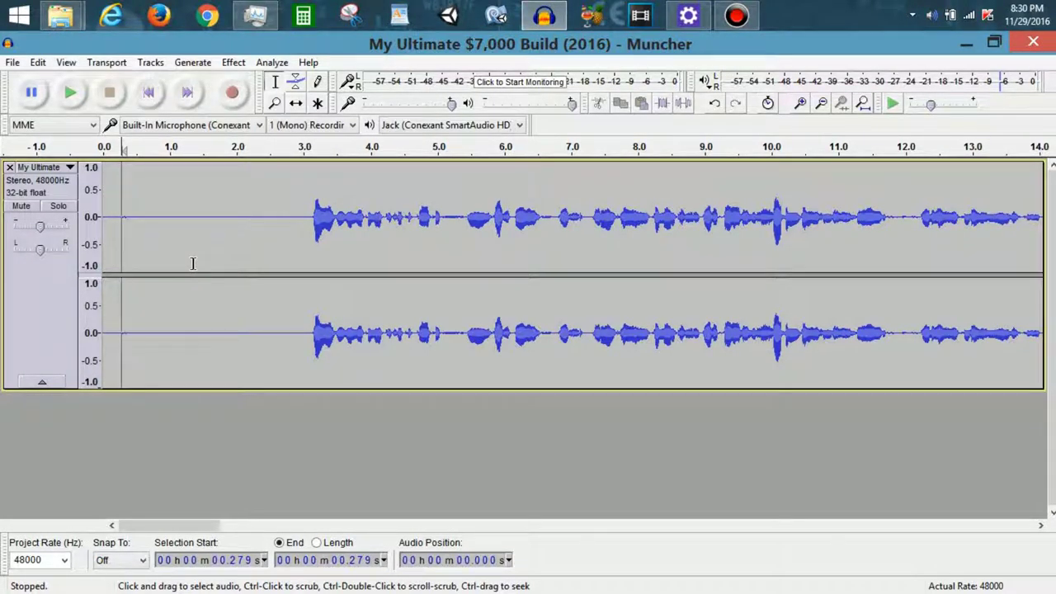
key(space)
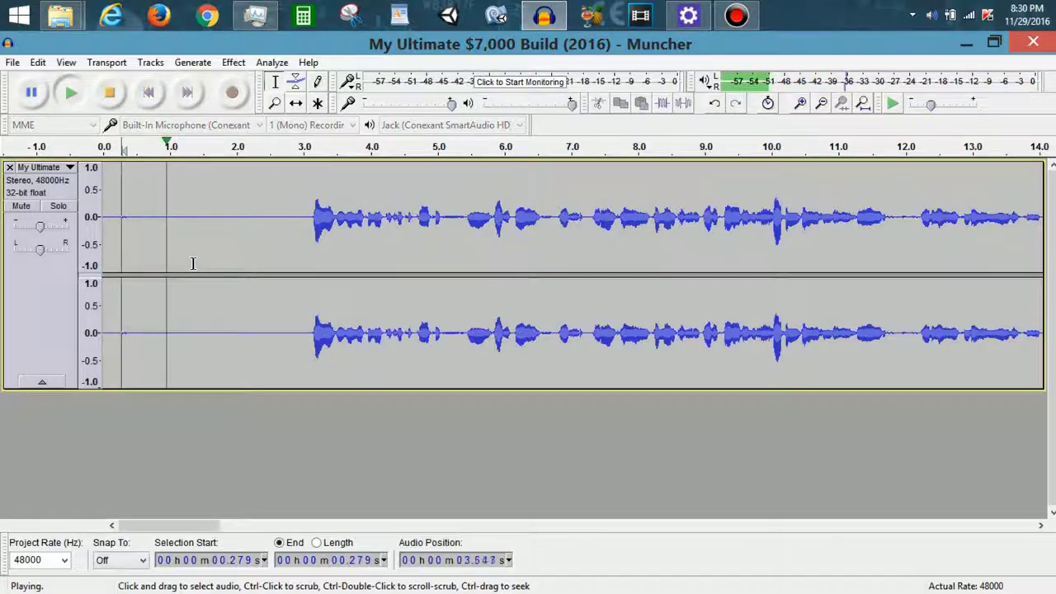
key(space)
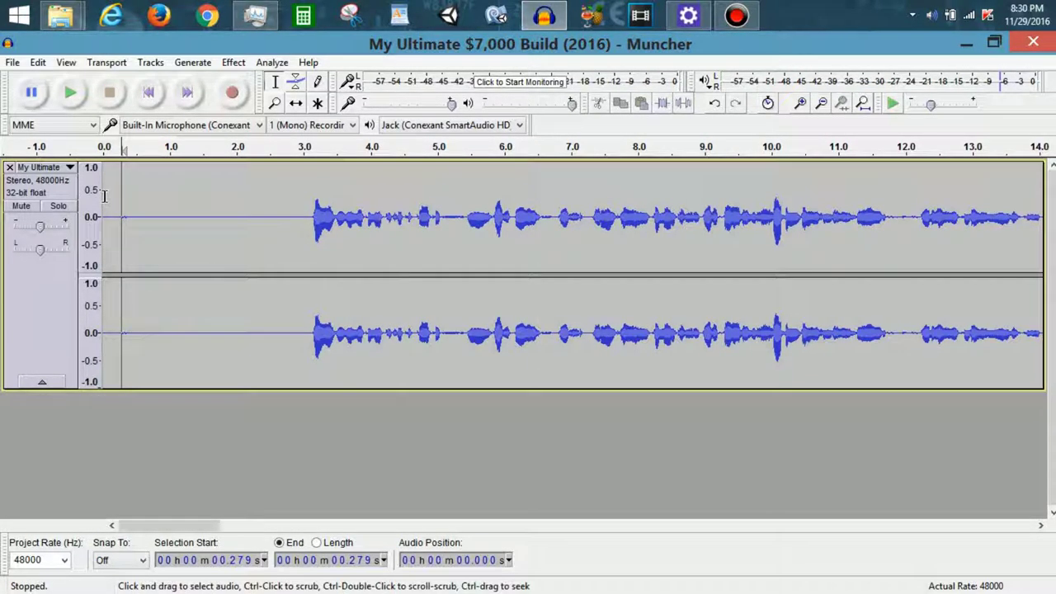
drag(104, 195, 309, 198)
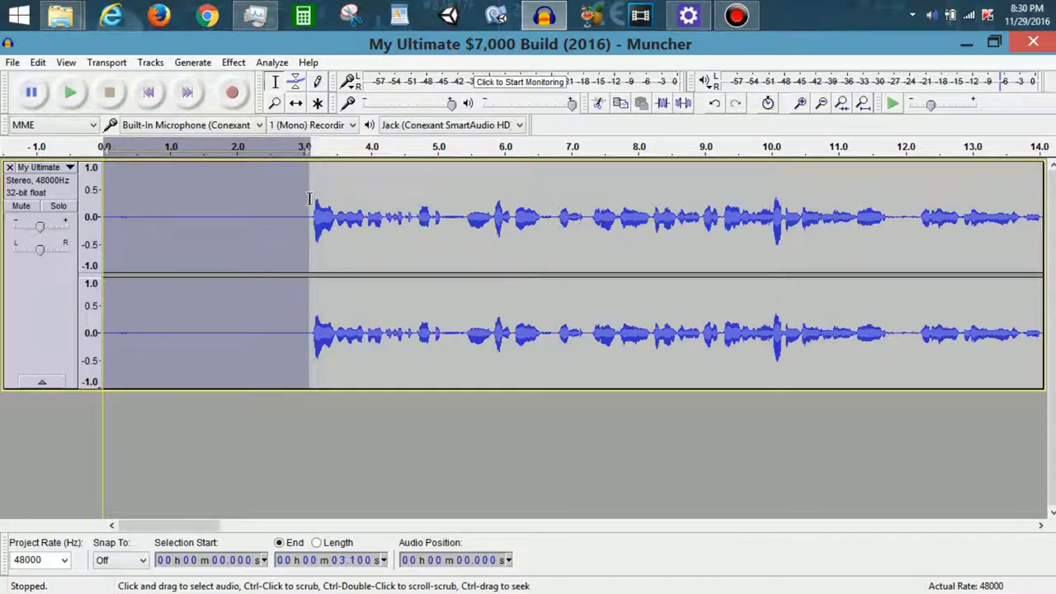
Step: Capture a noise profile from the silent stretch between 0.766 and 3.065 s
key(space)
key(space)
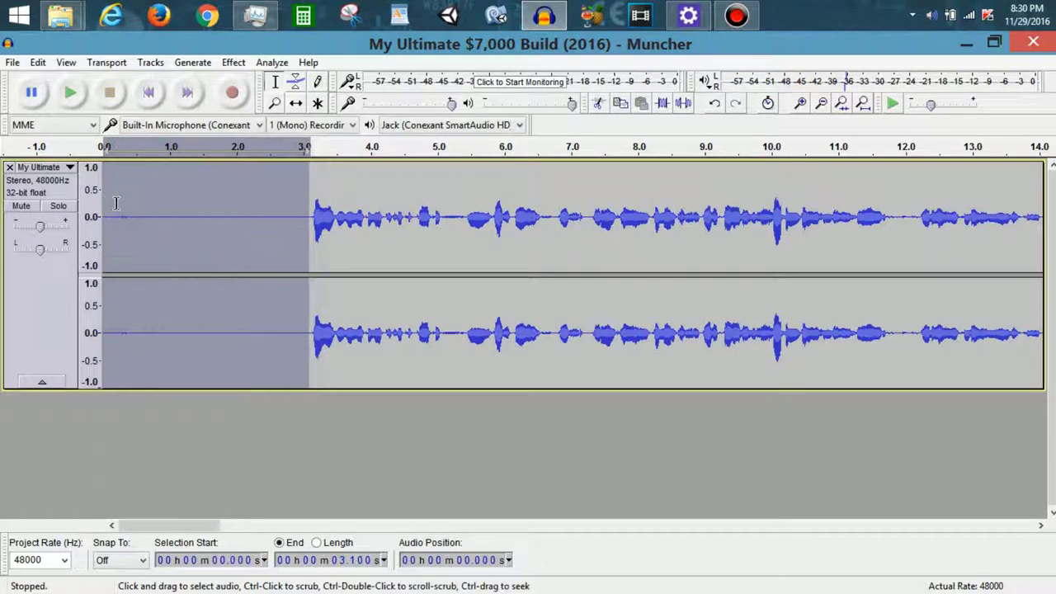
drag(118, 203, 135, 224)
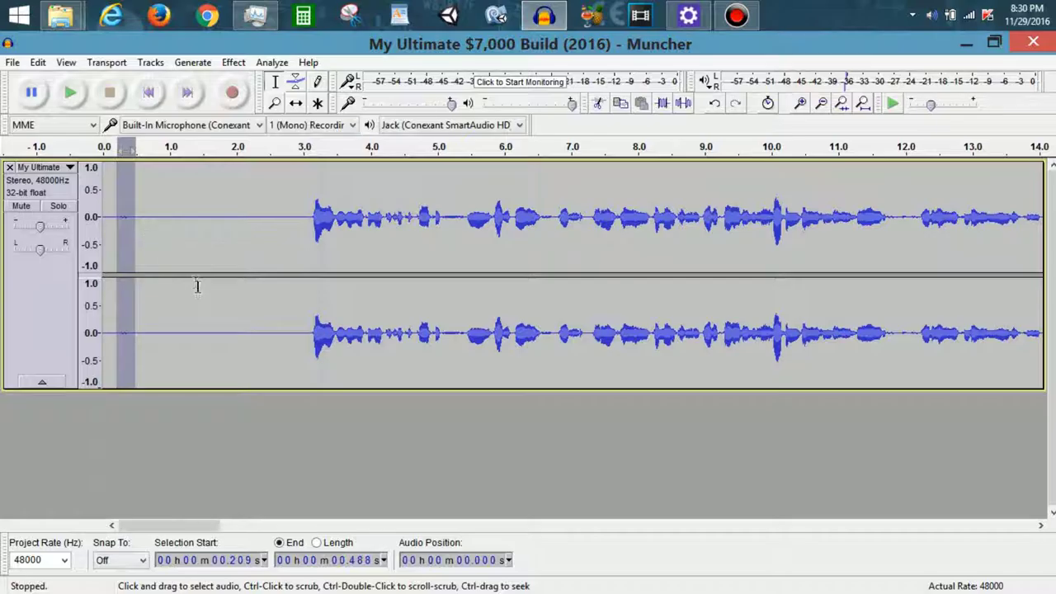
drag(155, 203, 308, 206)
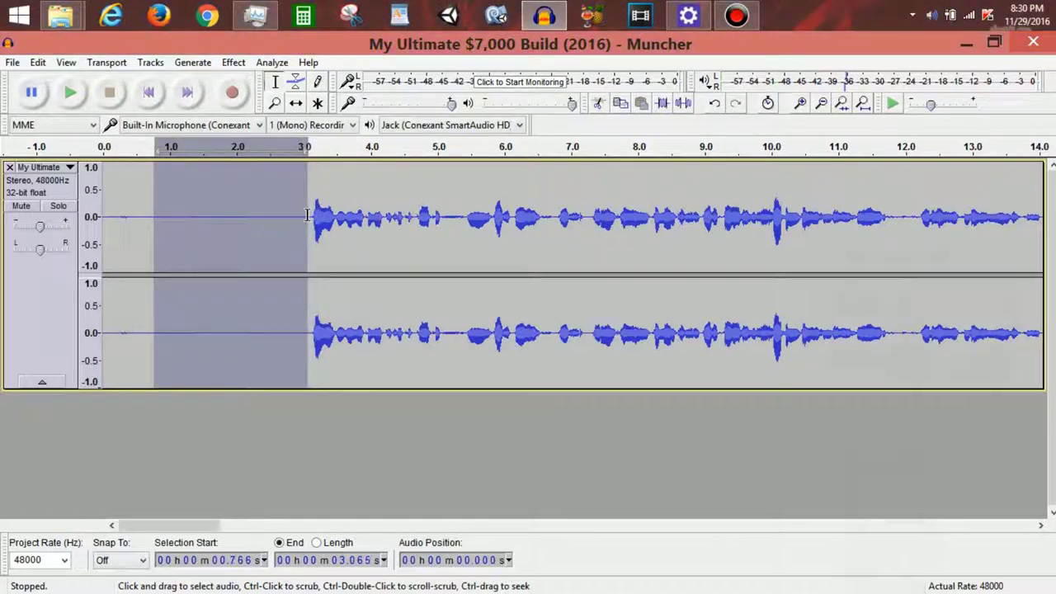
click(233, 62)
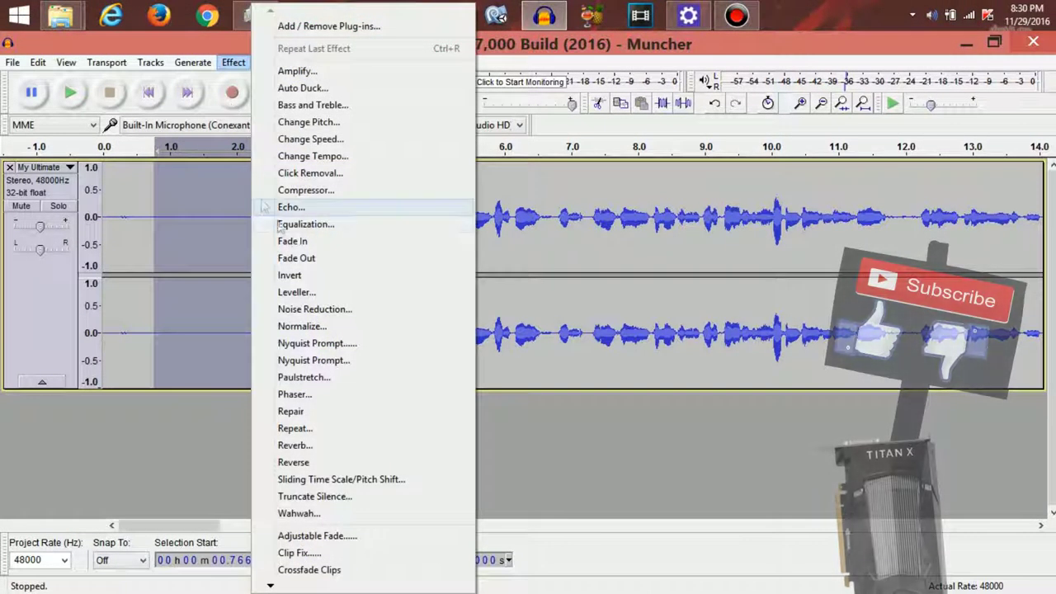
click(353, 310)
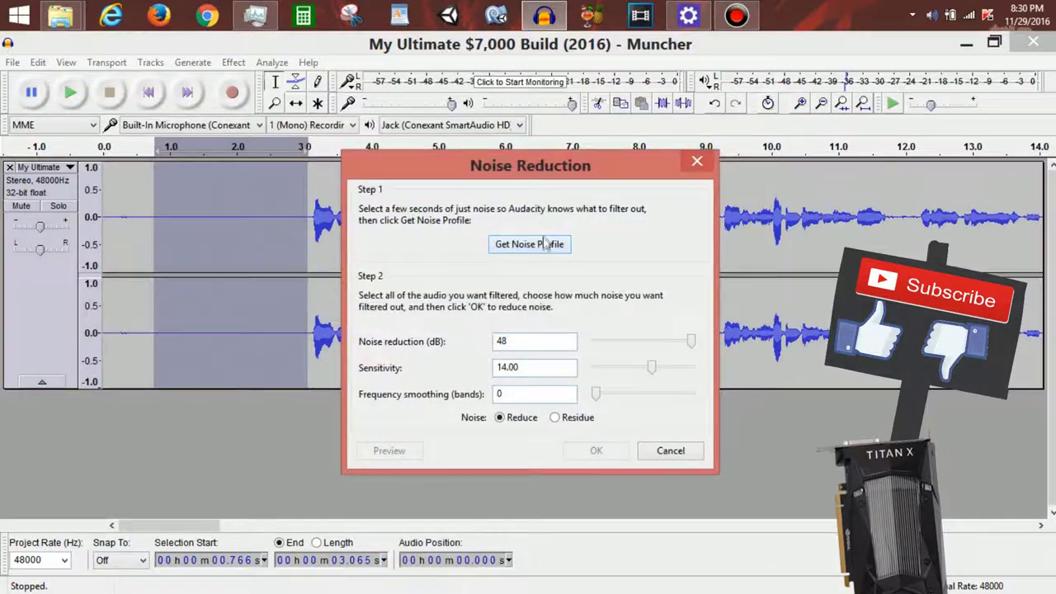
click(544, 240)
Step: Apply Noise Reduction to the whole track at 48 dB, sensitivity 14.00, smoothing 0
key(ctrl+a)
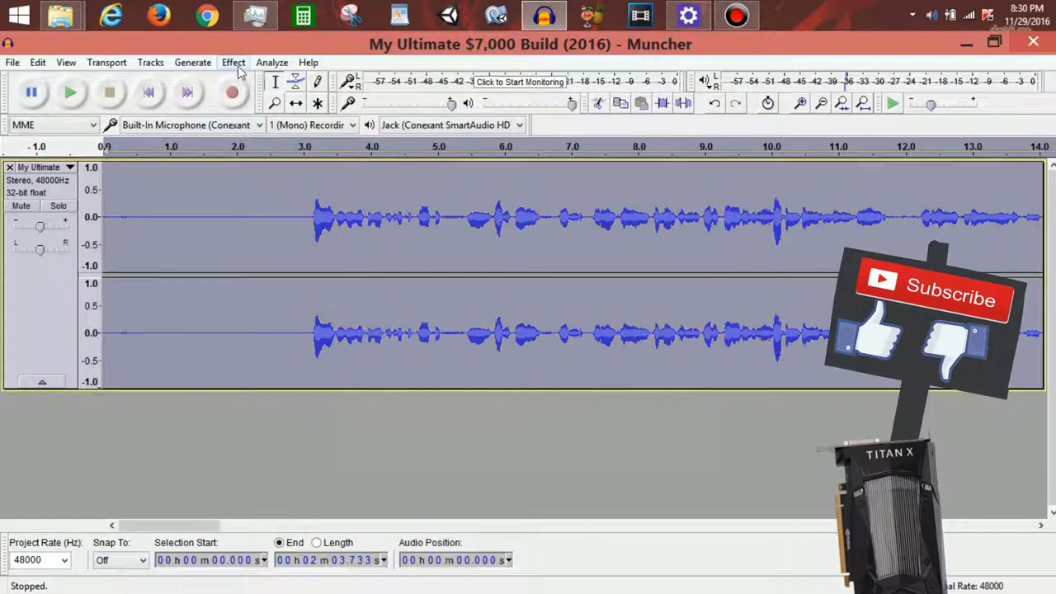
click(233, 62)
click(384, 311)
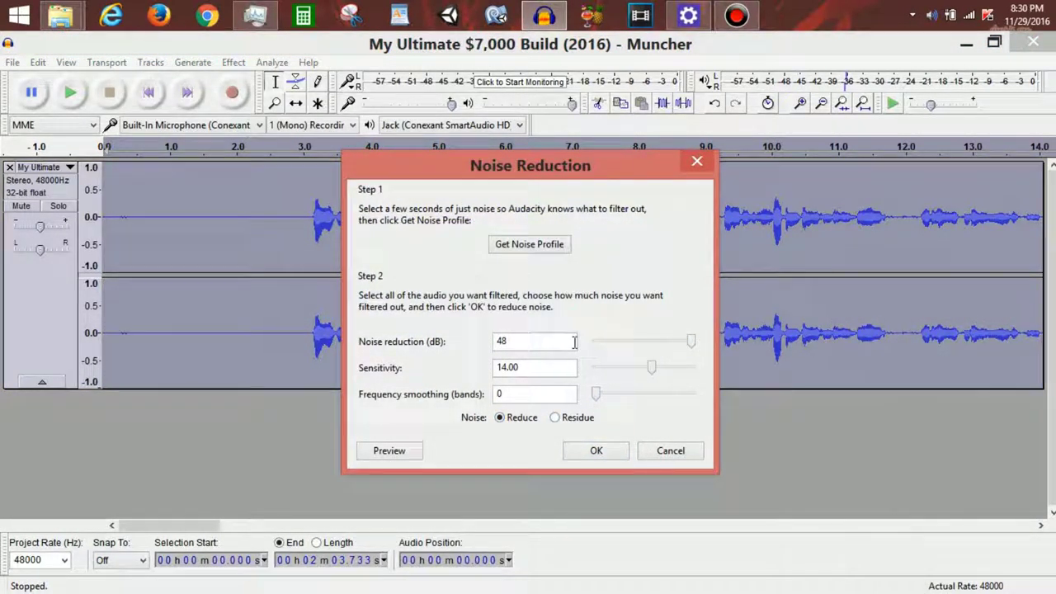
drag(520, 366, 444, 381)
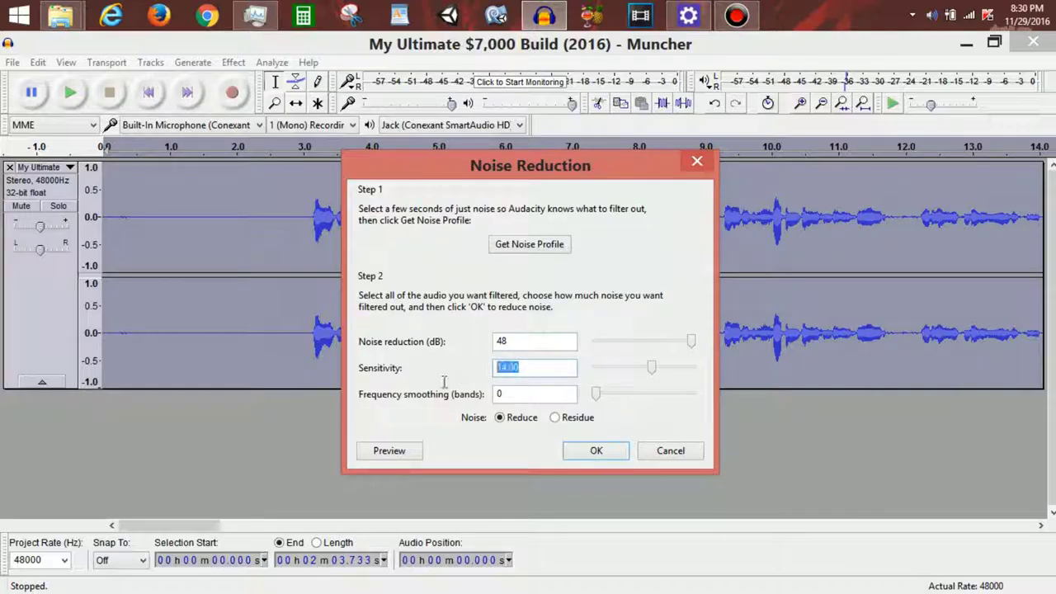
drag(508, 394, 497, 395)
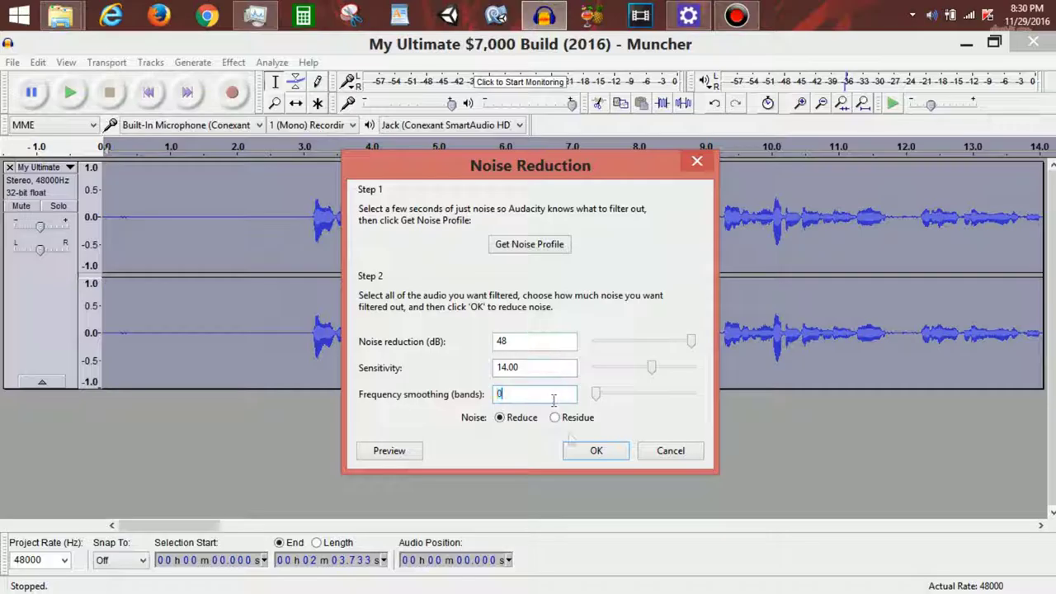
click(604, 457)
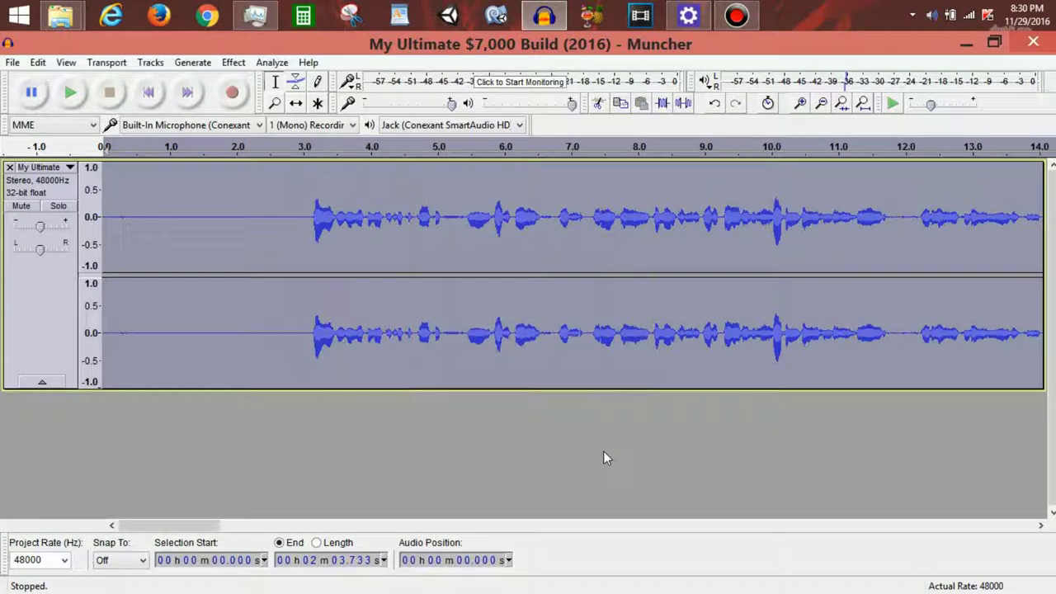
Step: Play back the cleaned narration from near the start, stop it, and select all audio
click(132, 224)
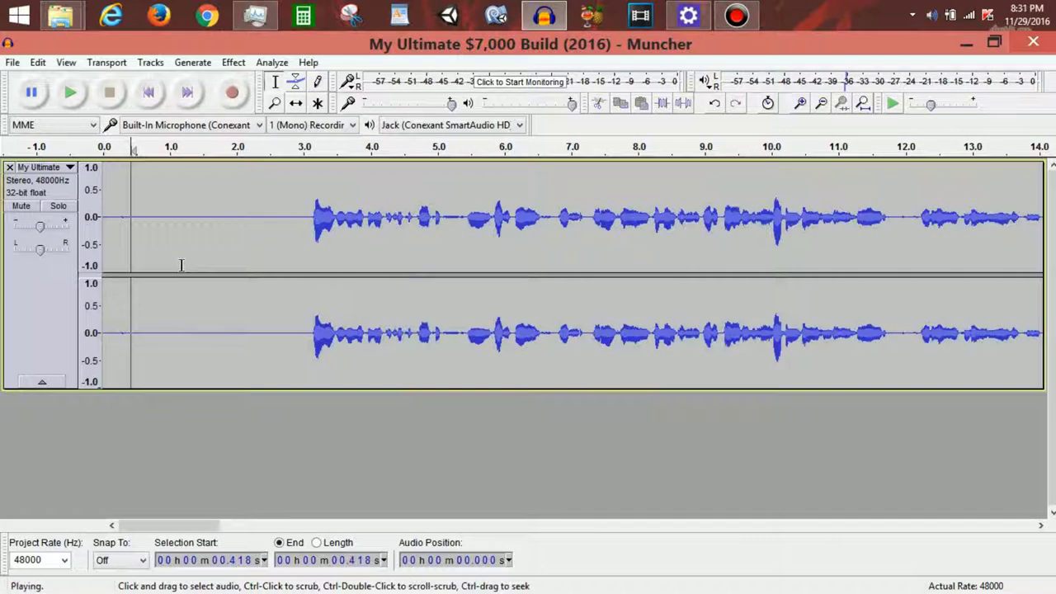
key(space)
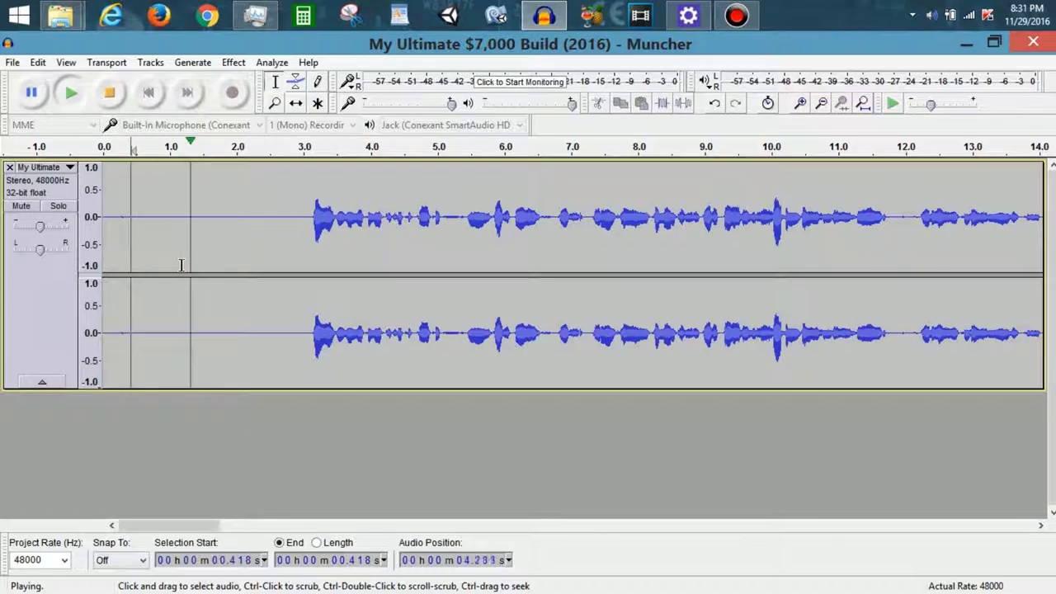
key(space)
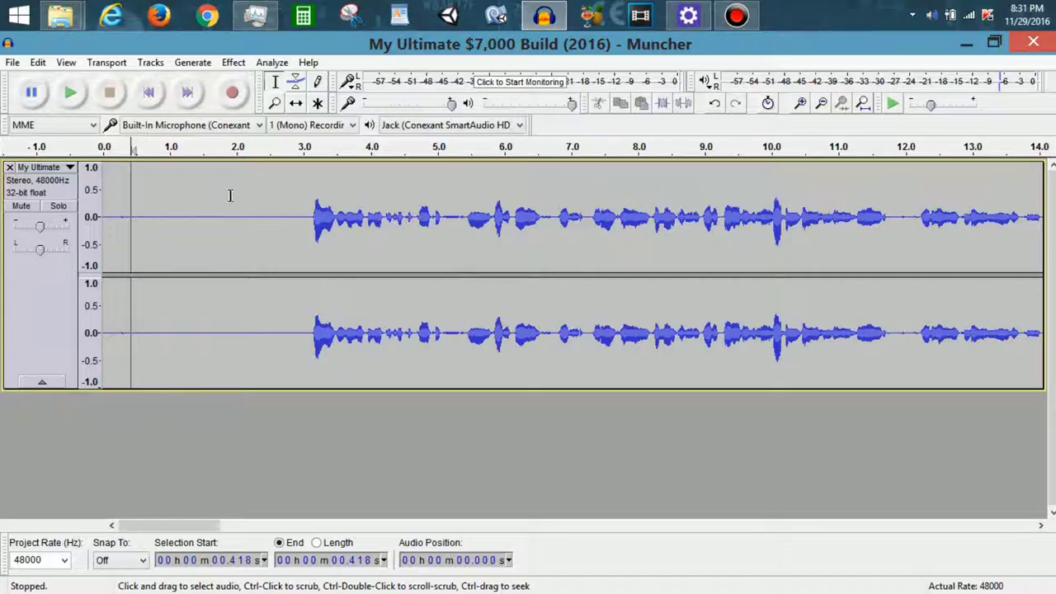
key(ctrl+a)
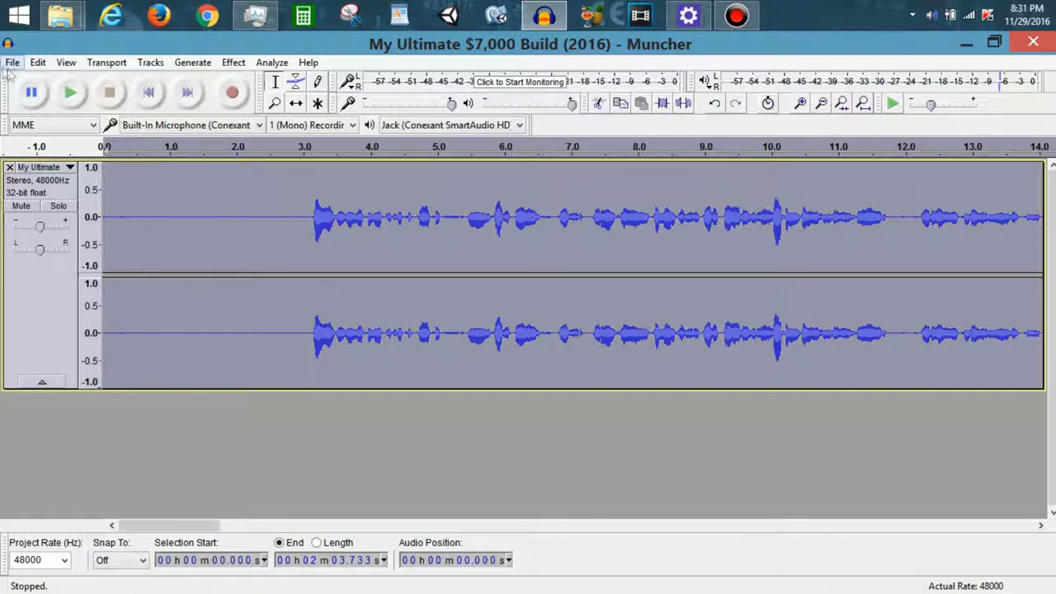
Step: Export the audio as 1.mp3 at constant 320 kbps, leaving the metadata empty
click(9, 65)
click(119, 275)
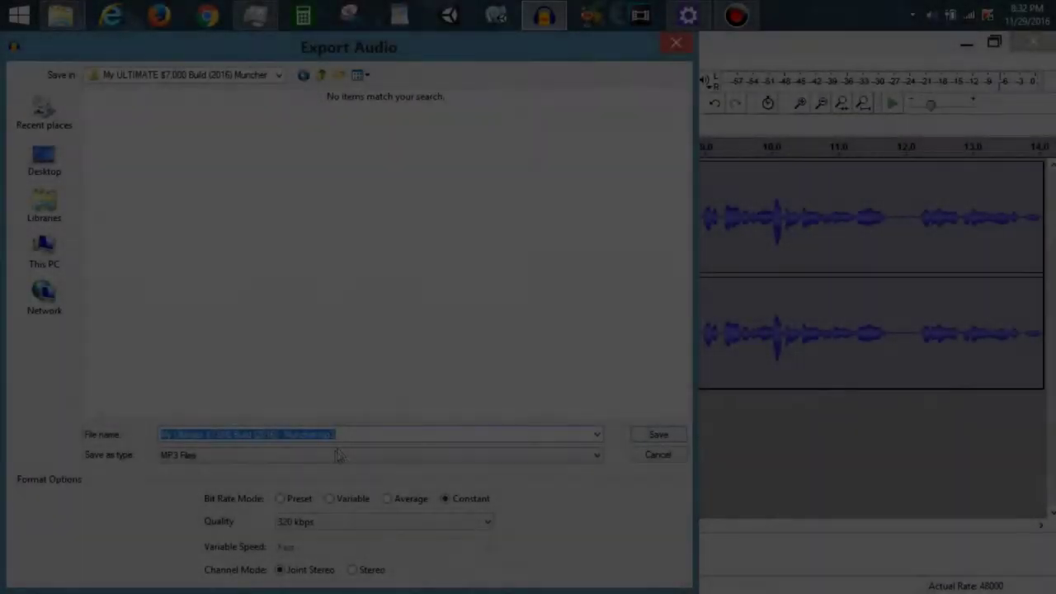
text(1)
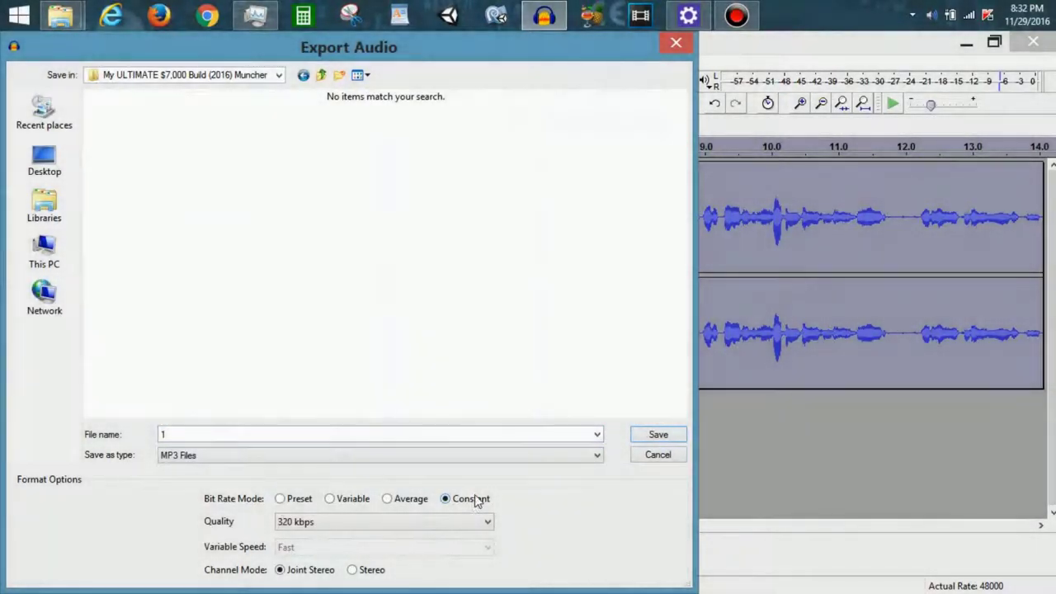
click(459, 528)
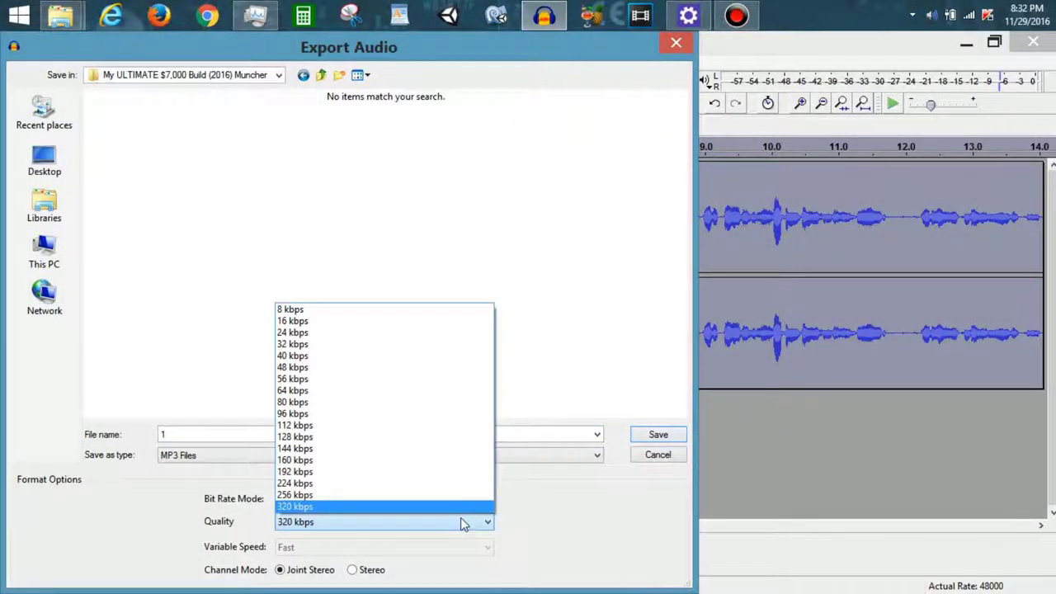
click(544, 529)
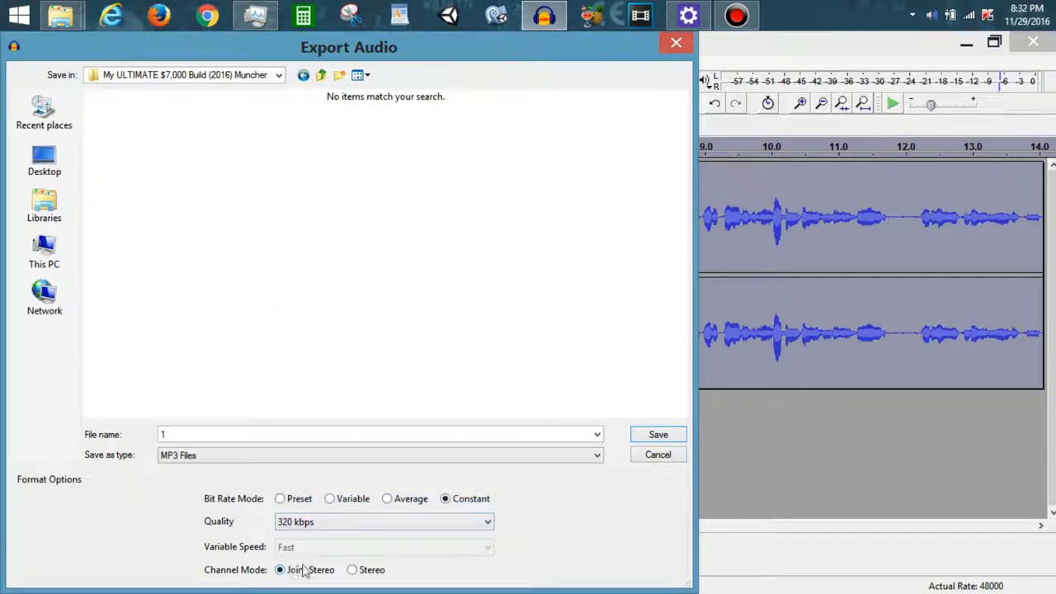
click(658, 435)
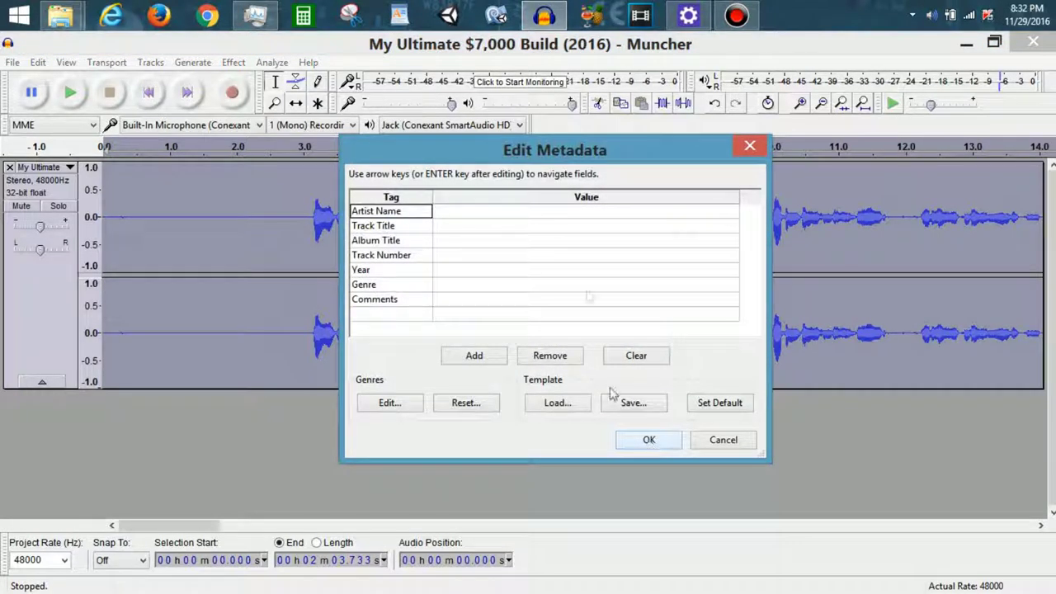
click(649, 439)
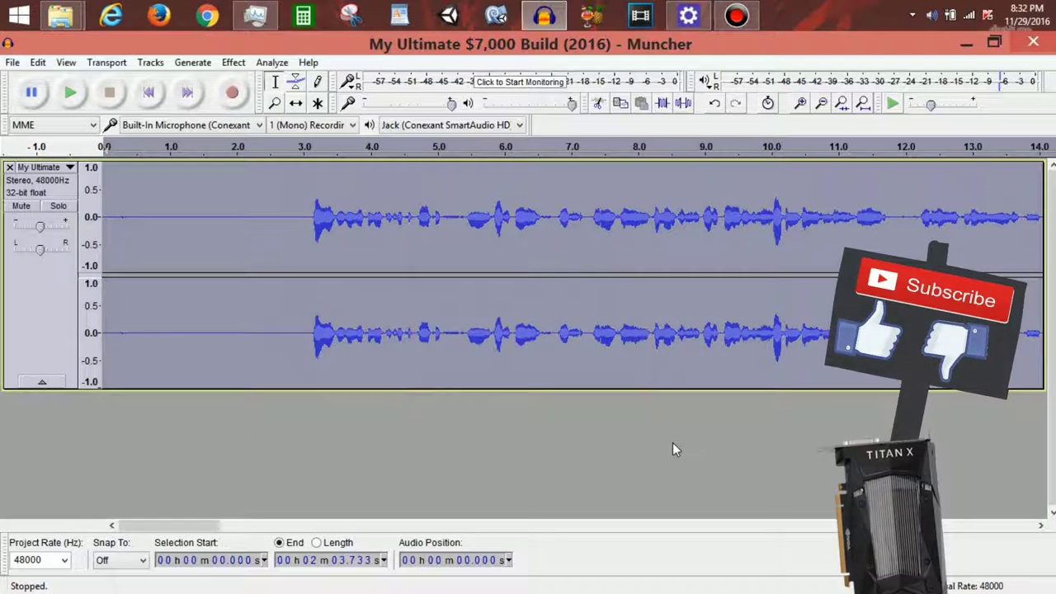
Step: Quit Audacity without saving, then select Muncher.mp4 together with 1.mp3 in Explorer
click(1033, 41)
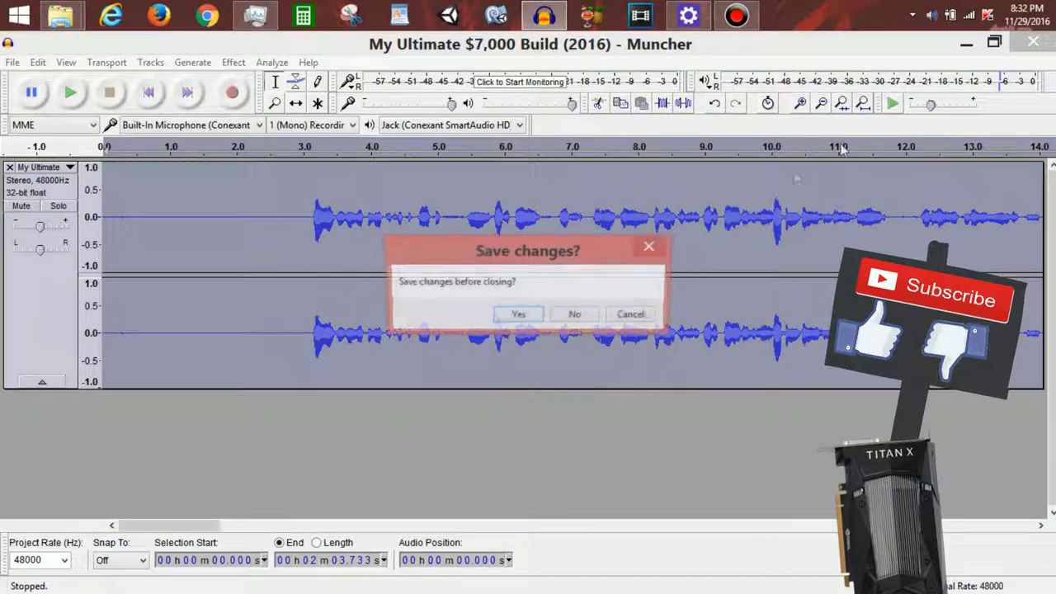
click(566, 316)
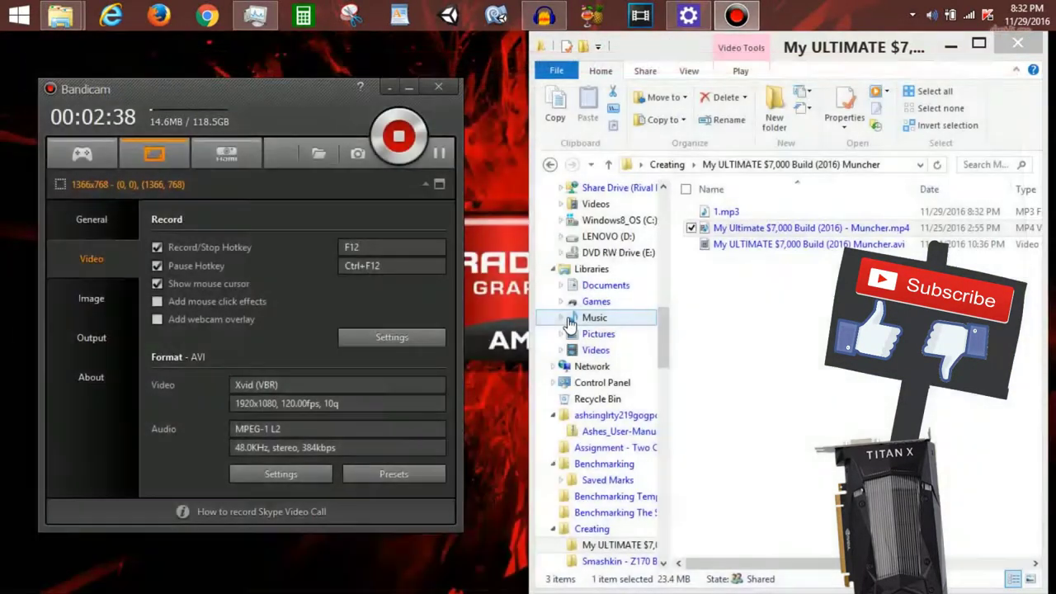
click(765, 245)
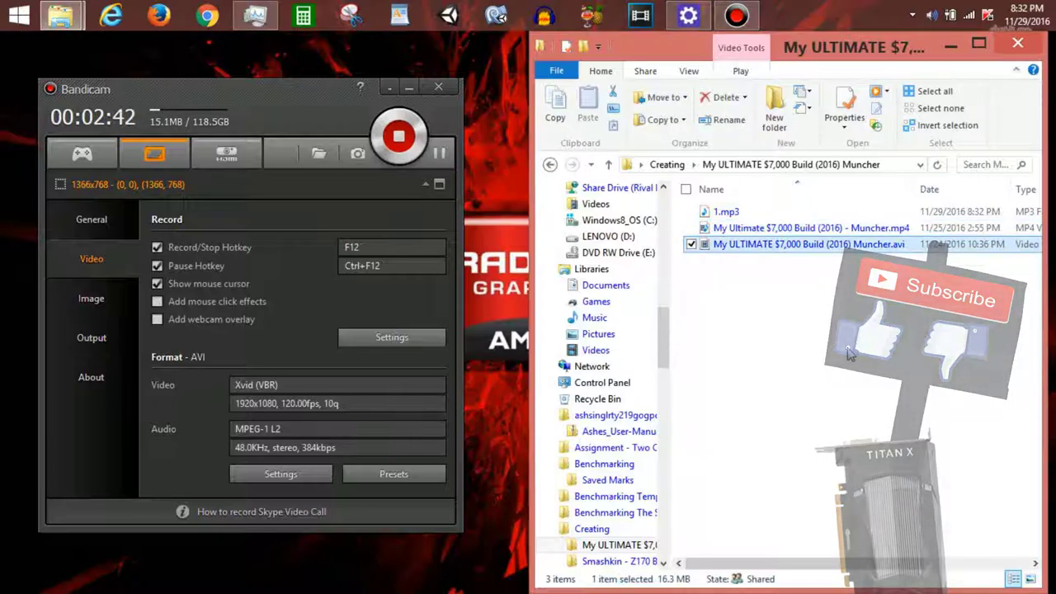
click(388, 87)
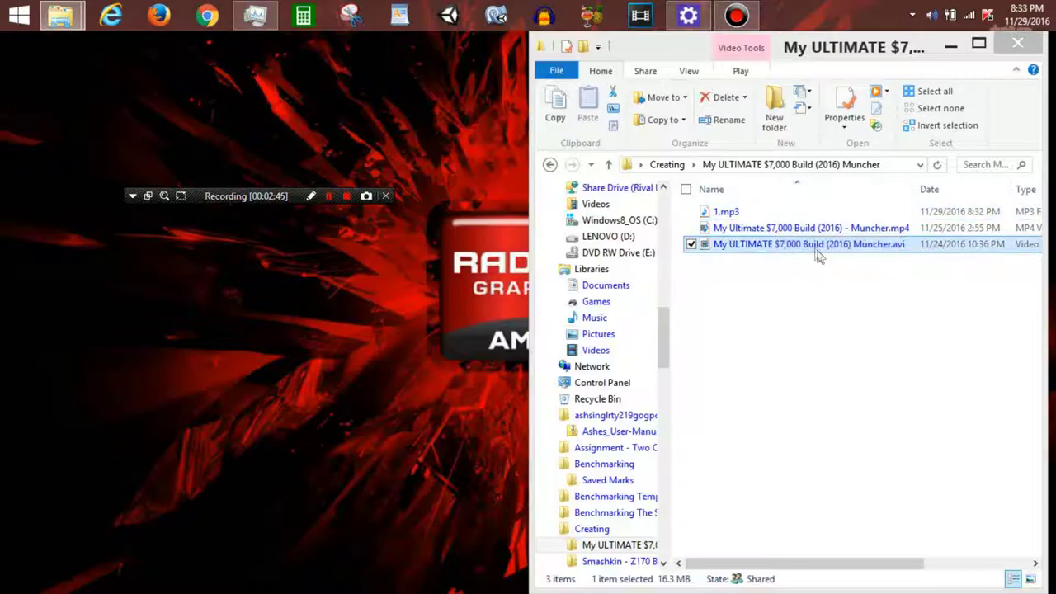
click(854, 229)
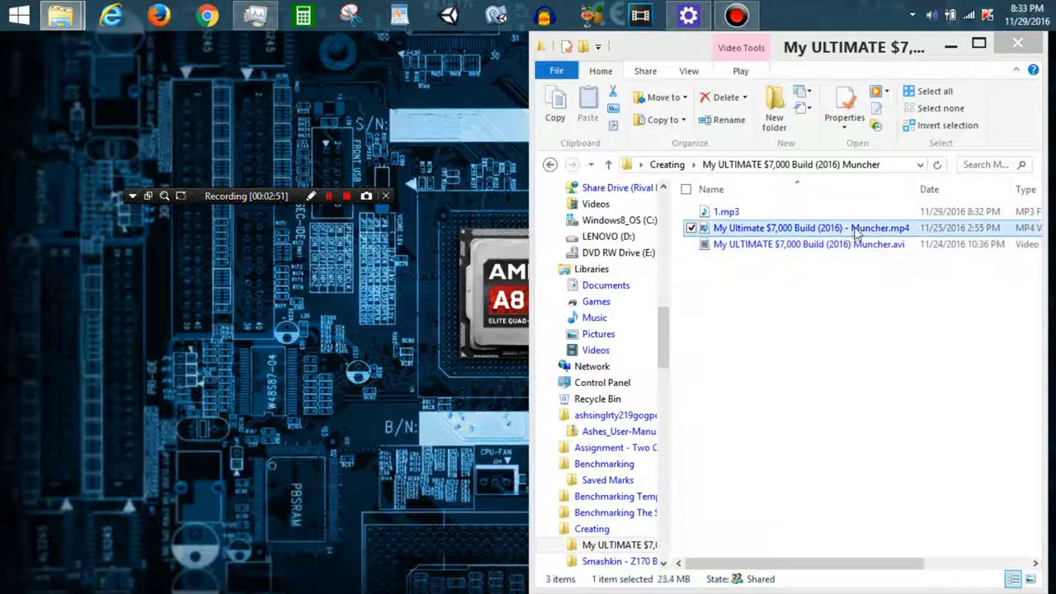
key(shift+Up)
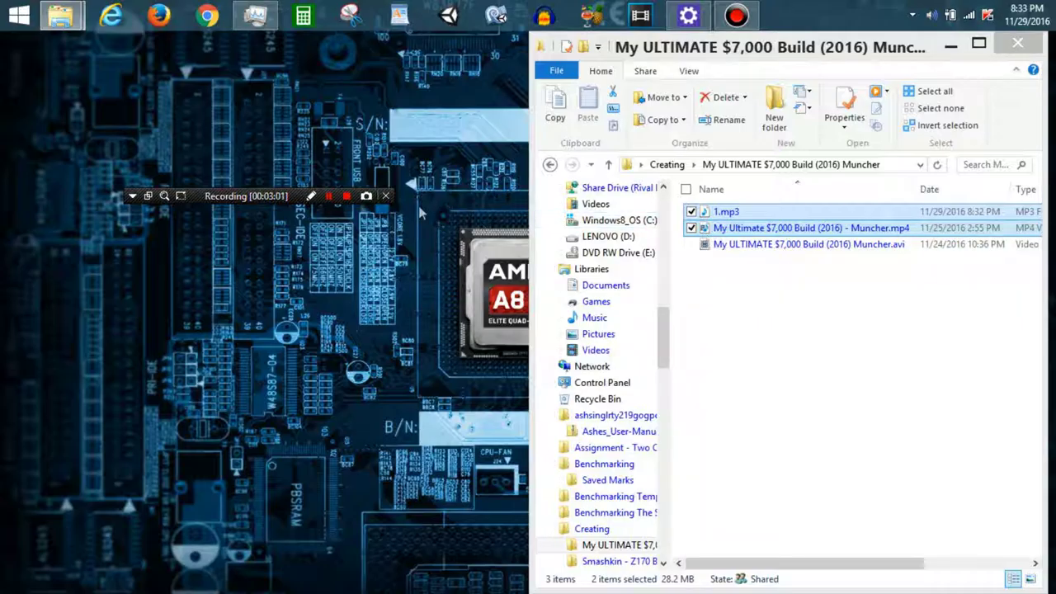
drag(248, 202, 218, 188)
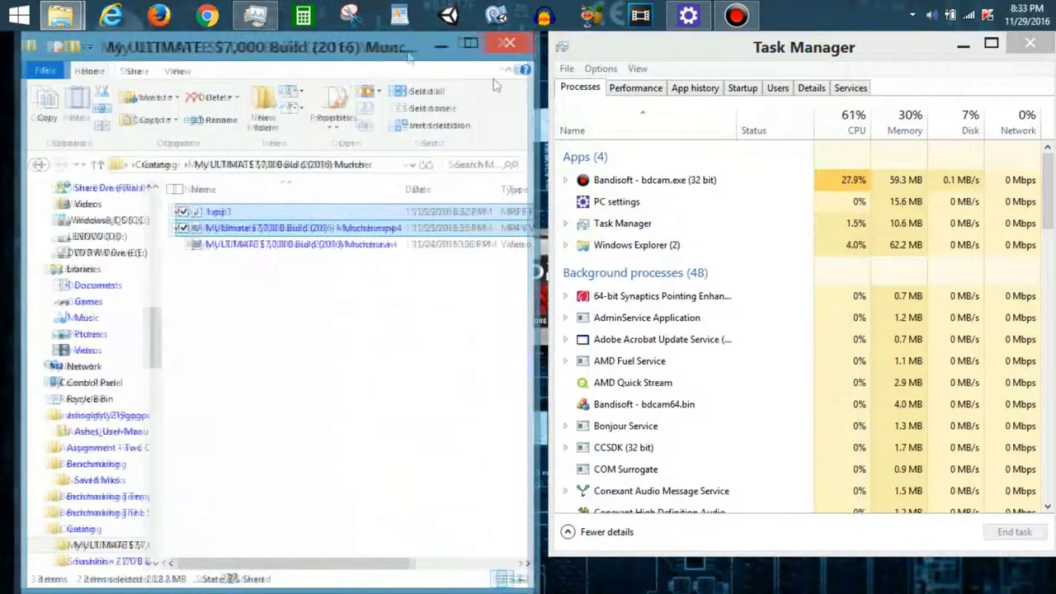
Step: View the CPU performance graphs in Task Manager, then minimize it
click(648, 89)
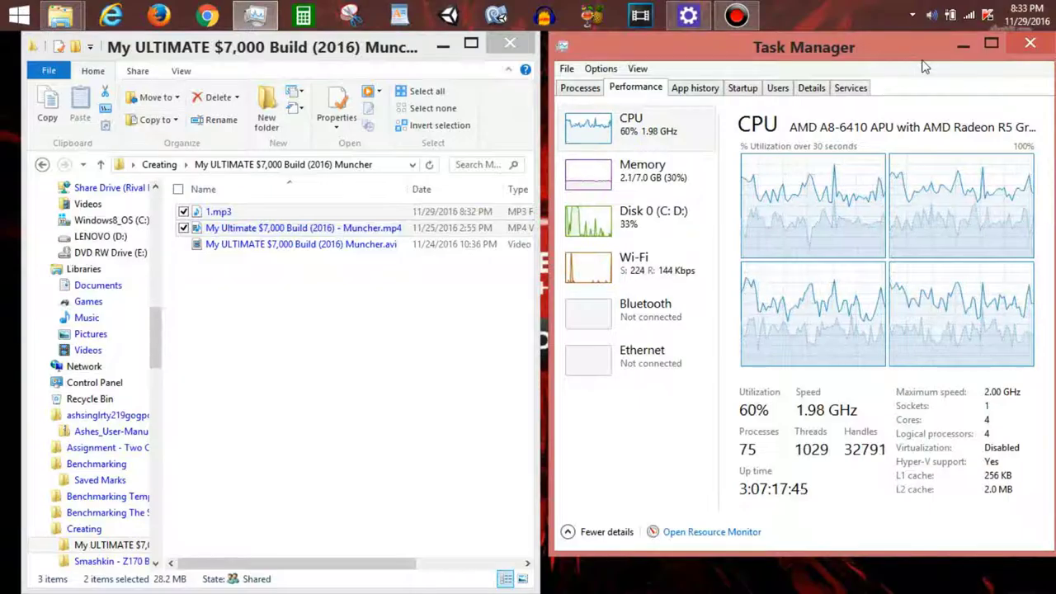
click(962, 42)
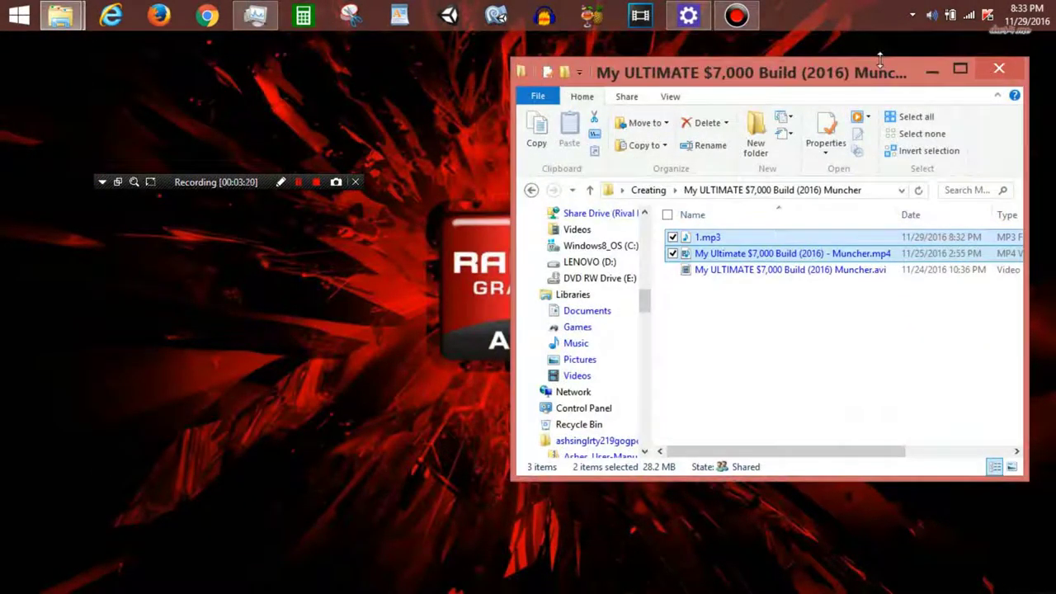
Step: Drag the Explorer window's top edge to the screen top, snapping the Muncher folder to full height
drag(879, 58, 879, 31)
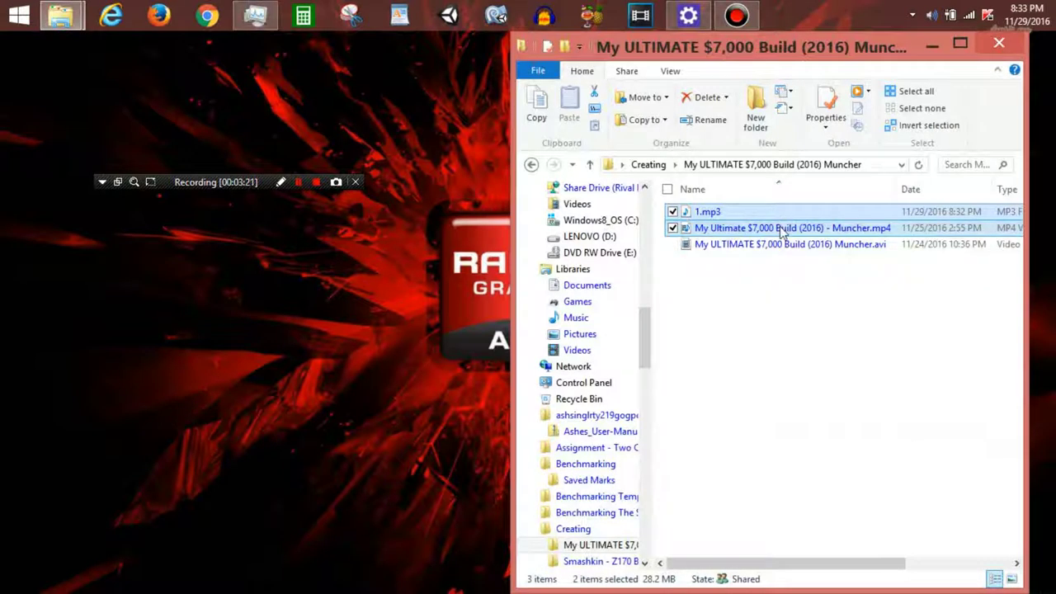